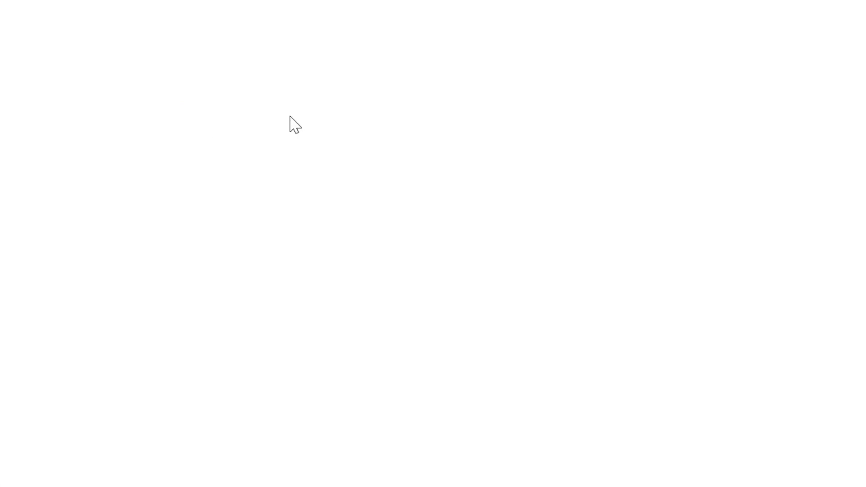
Insert a Bus Selector and a Demux block onto the canvas with Quick Insert.
double_click(290, 116)
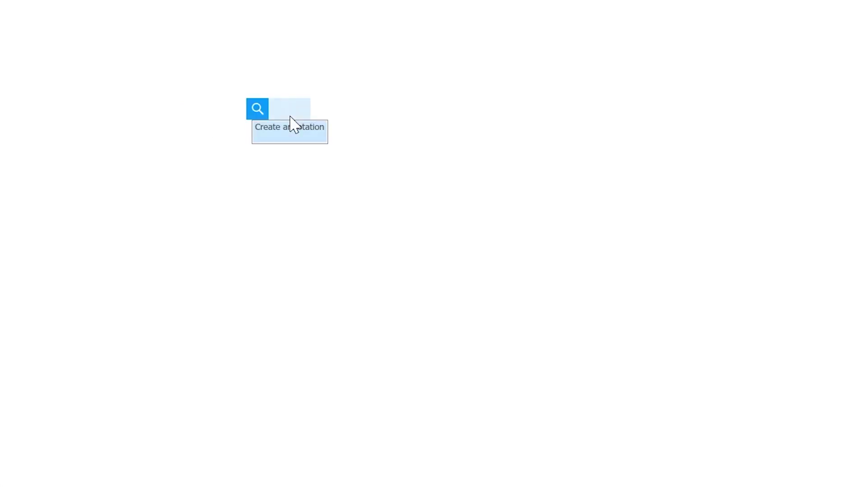
type("bus s")
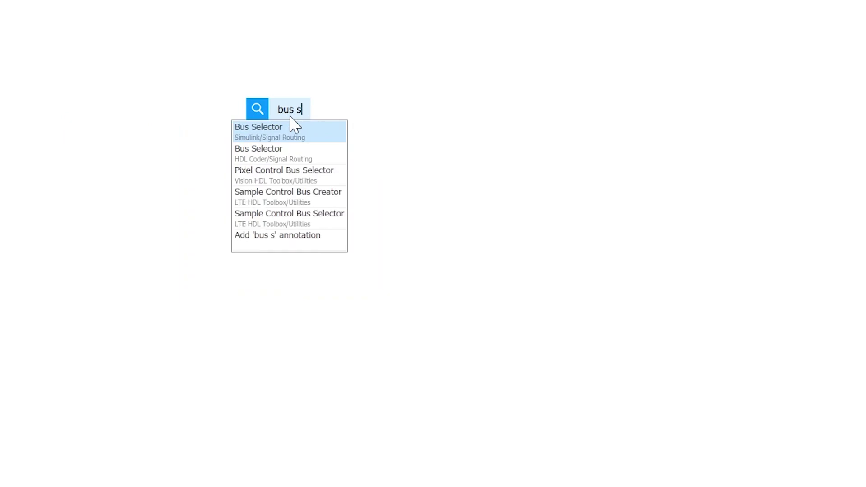
key("Return")
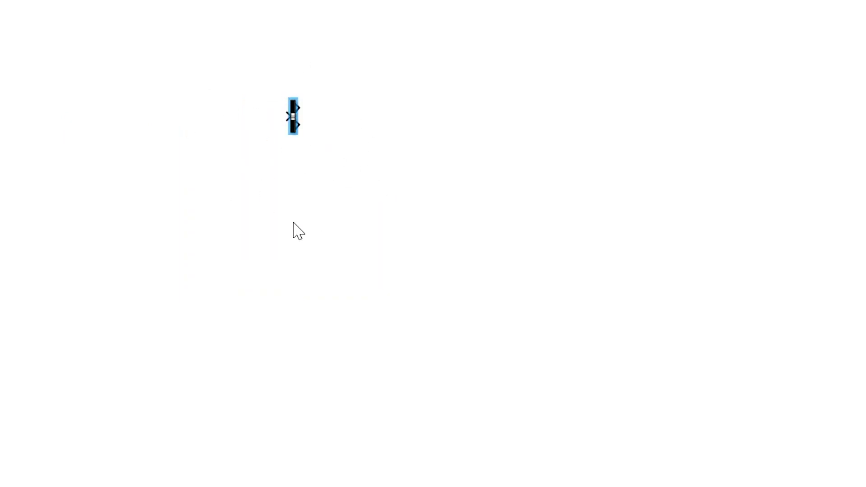
double_click(302, 202)
type("demu")
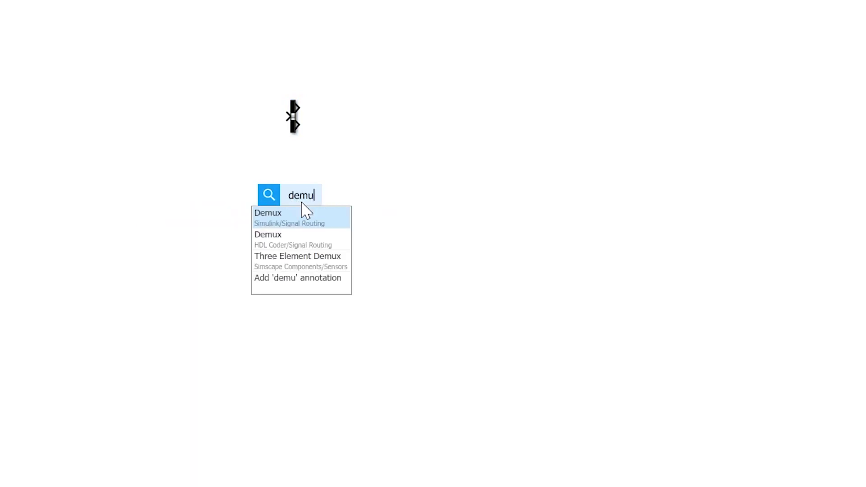
key("Return")
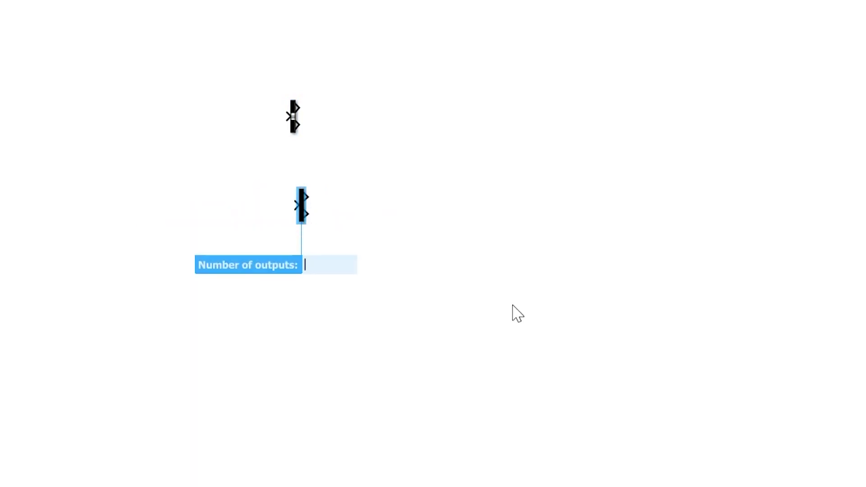
left_click(501, 265)
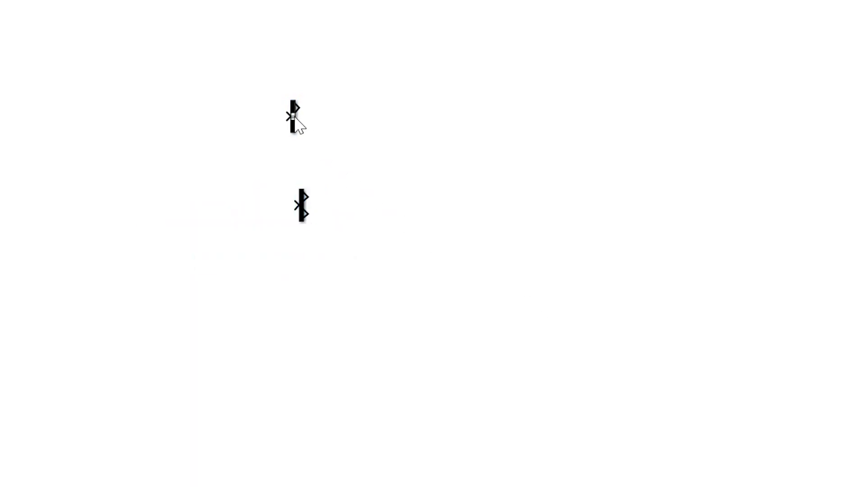
Move the Bus Selector up and to the right, and stretch the Demux block taller.
left_click_drag(297, 118, 359, 86)
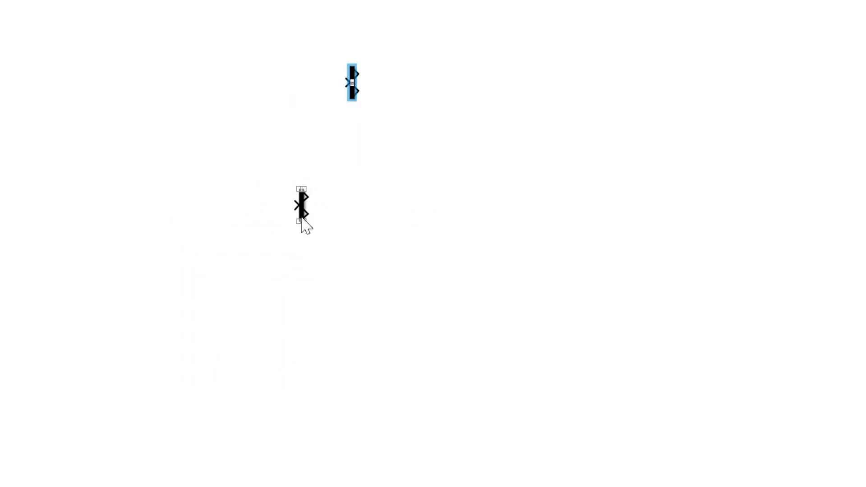
left_click(301, 220)
left_click_drag(304, 226, 370, 284)
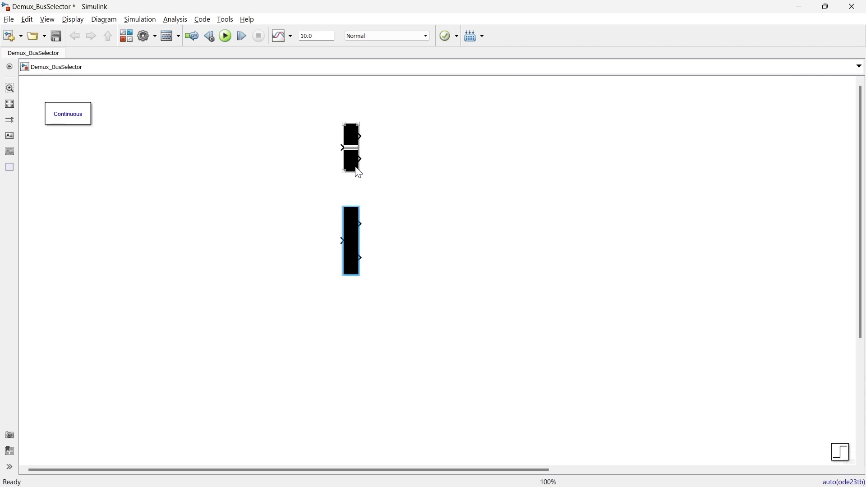
Select the Bus Selector block.
left_click(353, 154)
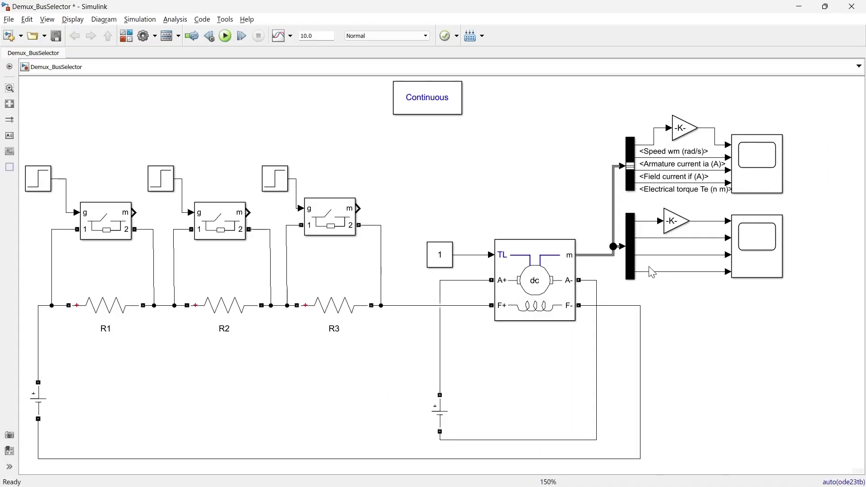
left_click(629, 253)
left_click(634, 155)
left_click(632, 234)
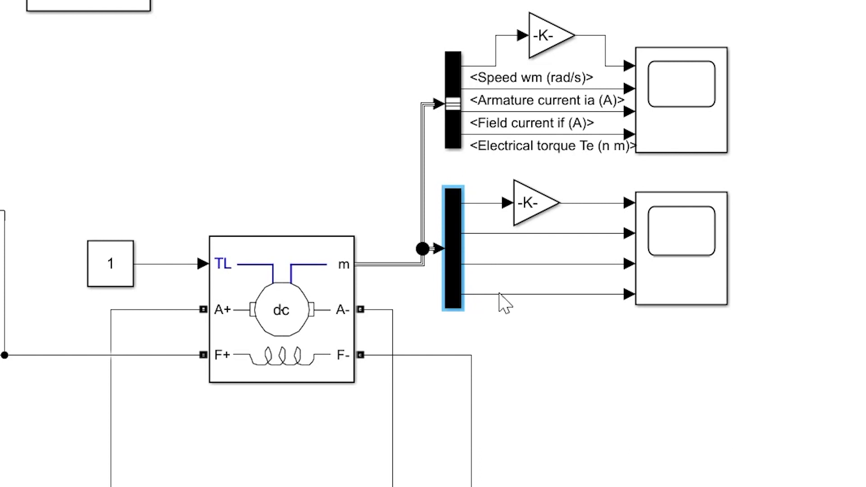
left_click(383, 266)
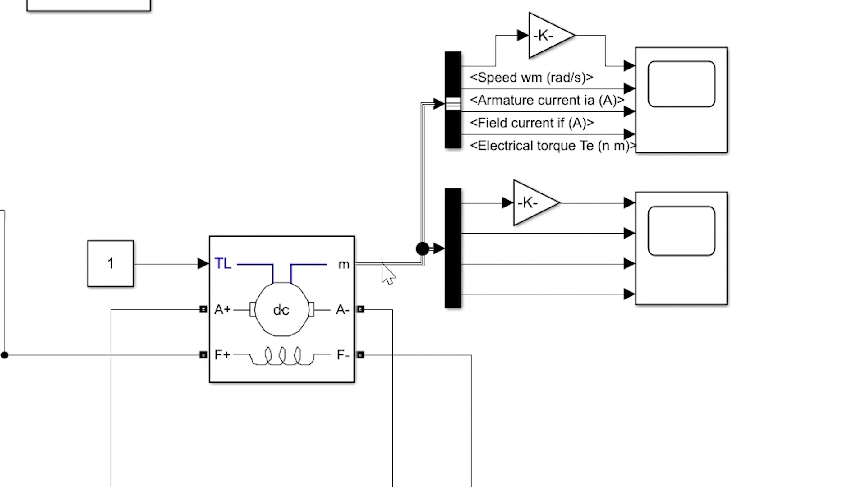
left_click(382, 266)
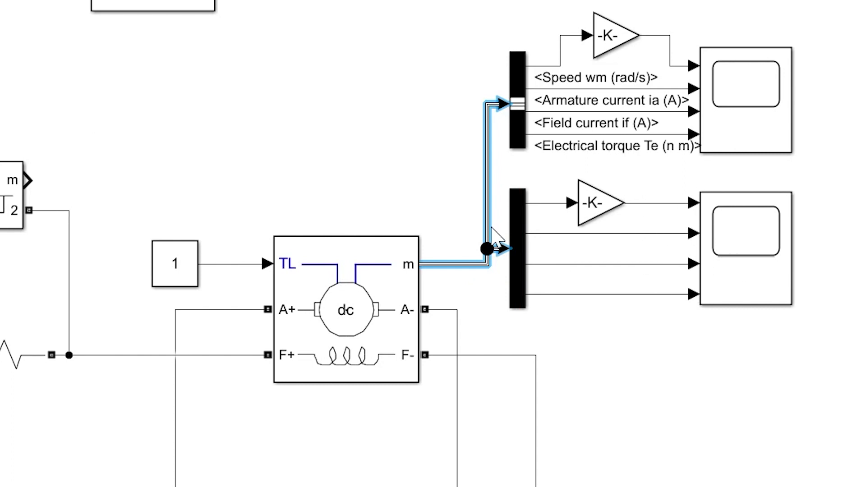
left_click(520, 273)
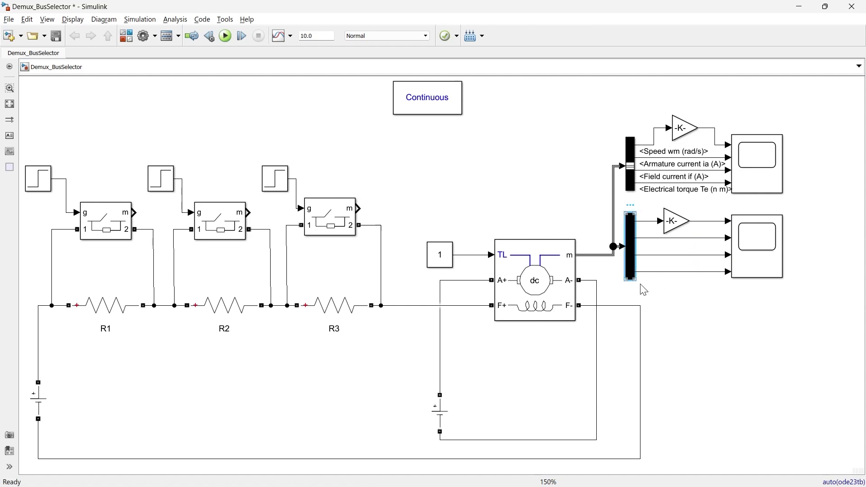
left_click(634, 183)
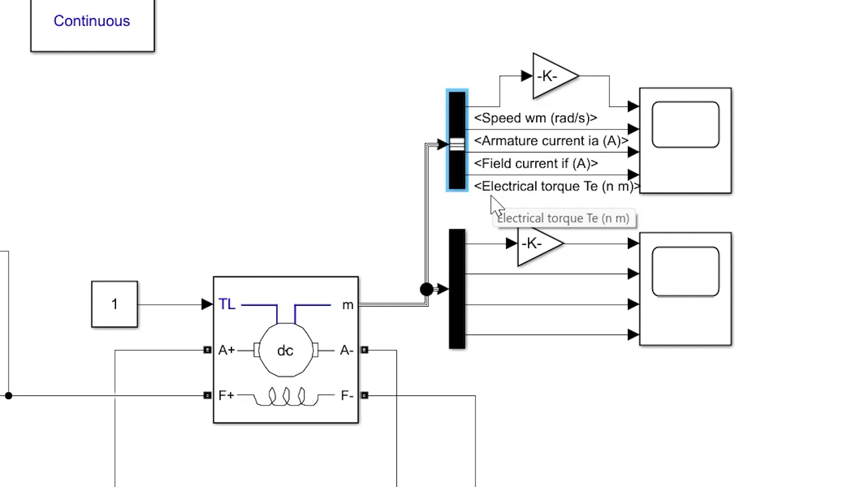
left_click(427, 187)
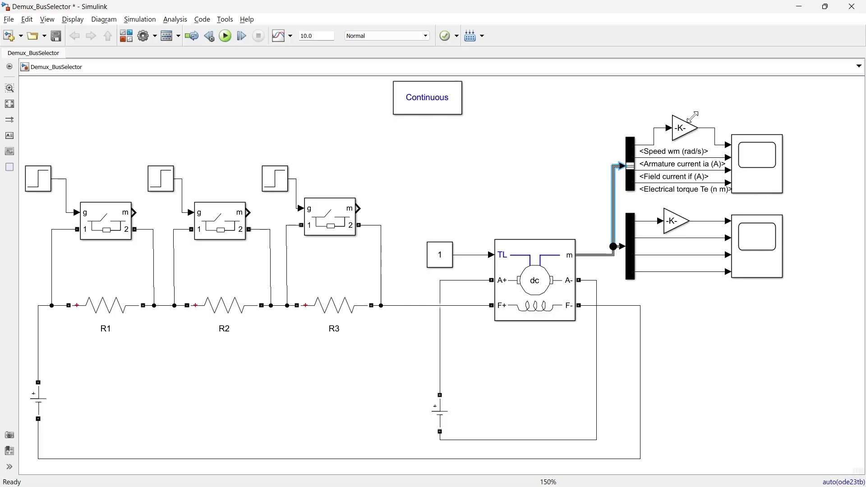
left_click(631, 154)
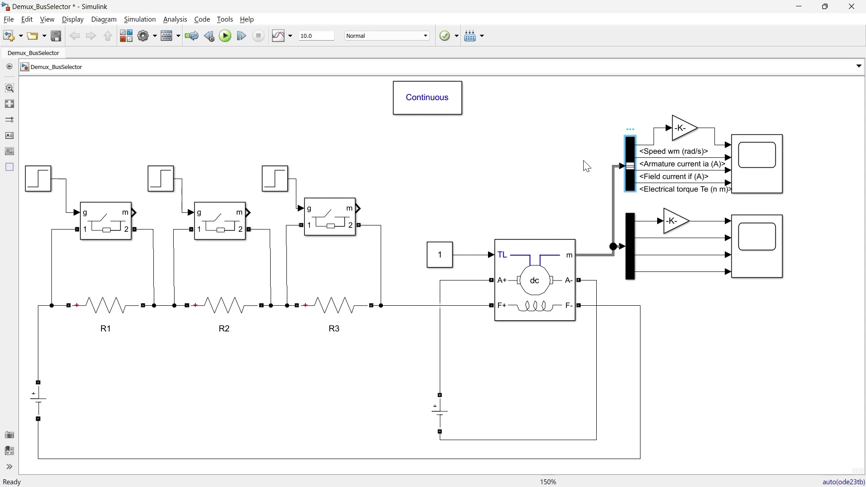
left_click(631, 242)
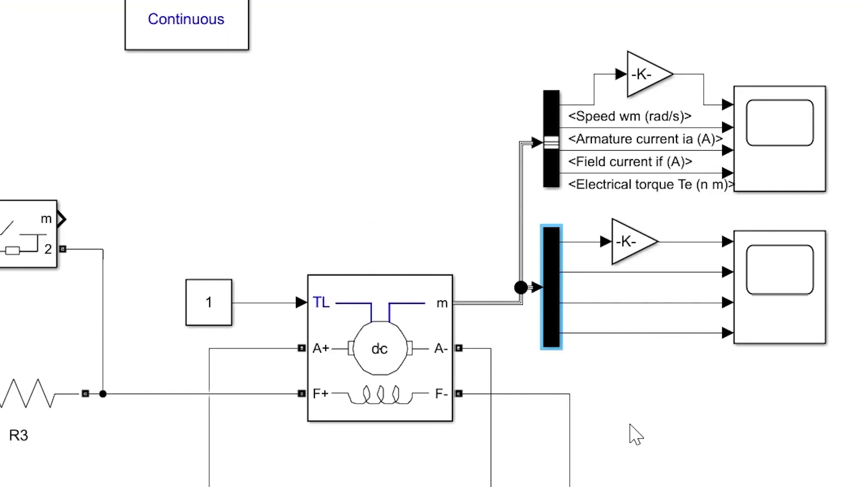
left_click(477, 305)
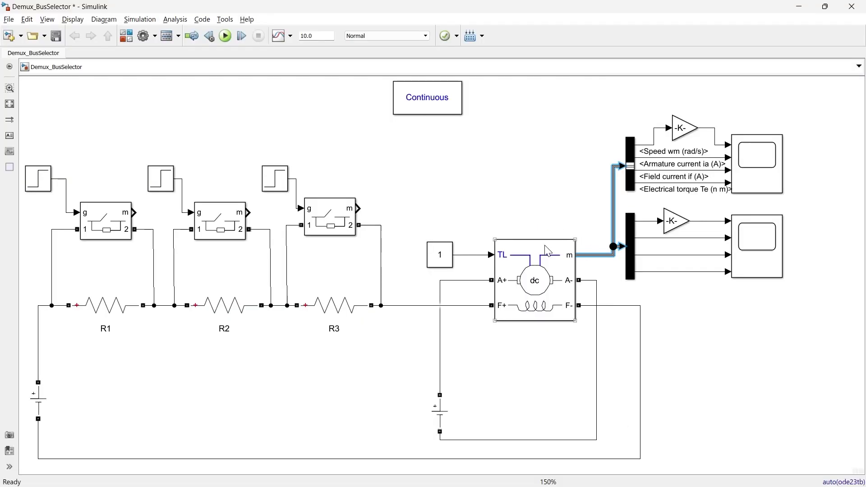
left_click(632, 178)
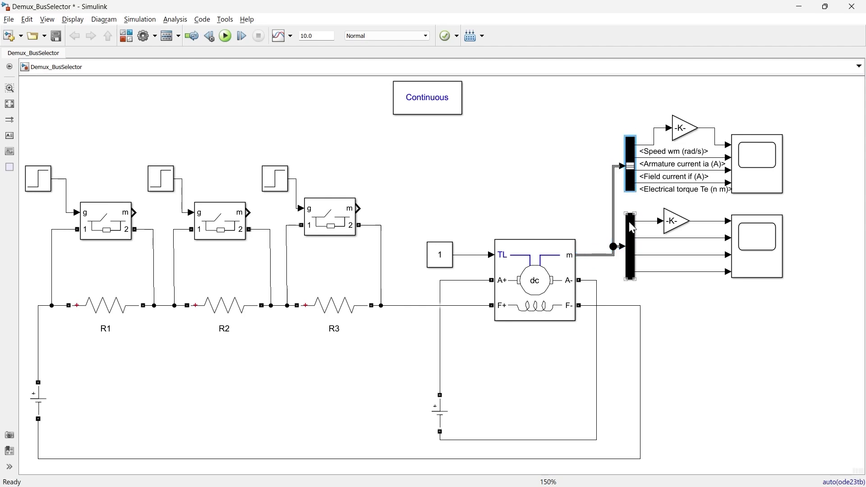
left_click(632, 229)
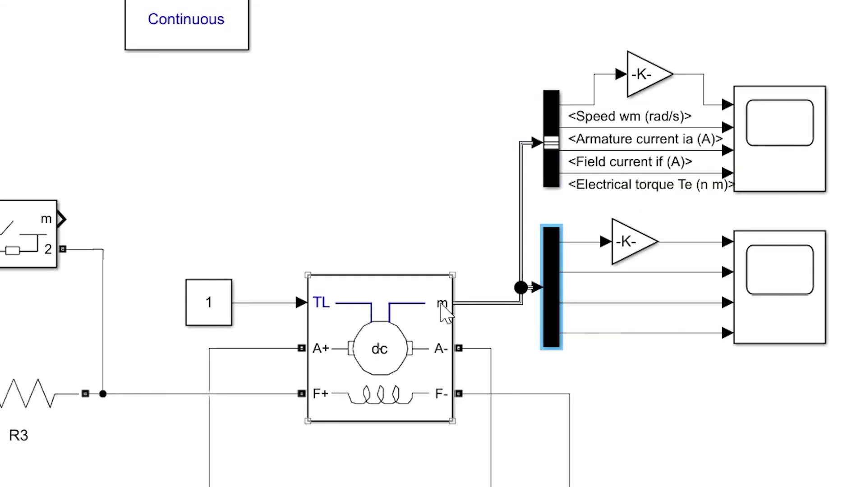
left_click(413, 317)
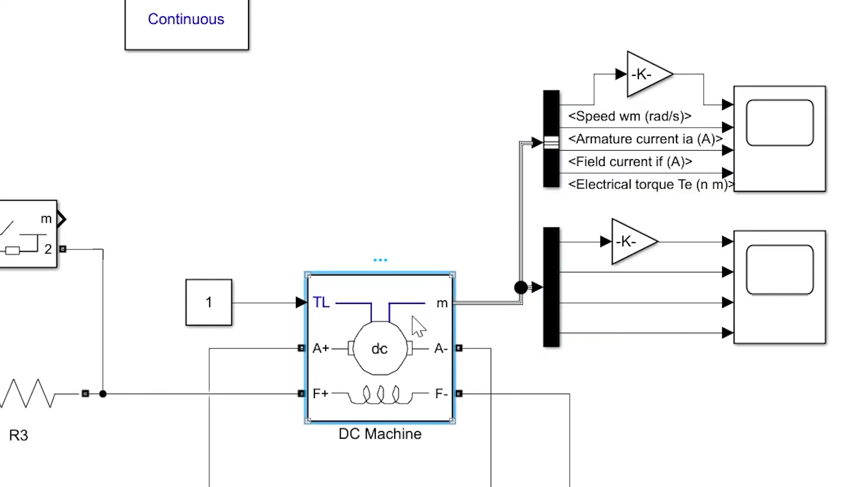
double_click(419, 326)
left_click(601, 228)
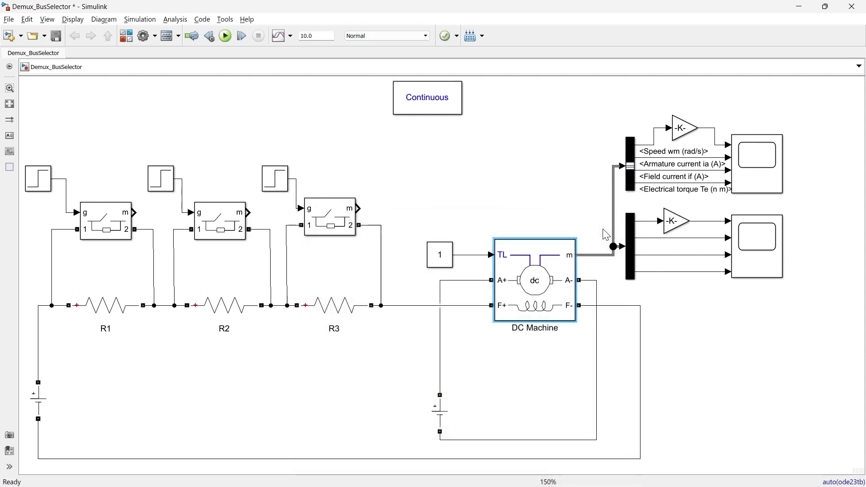
double_click(555, 276)
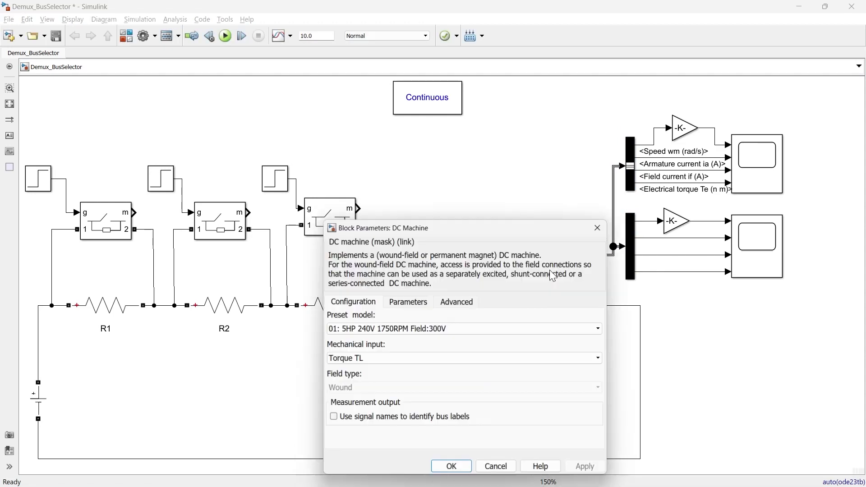
left_click(600, 228)
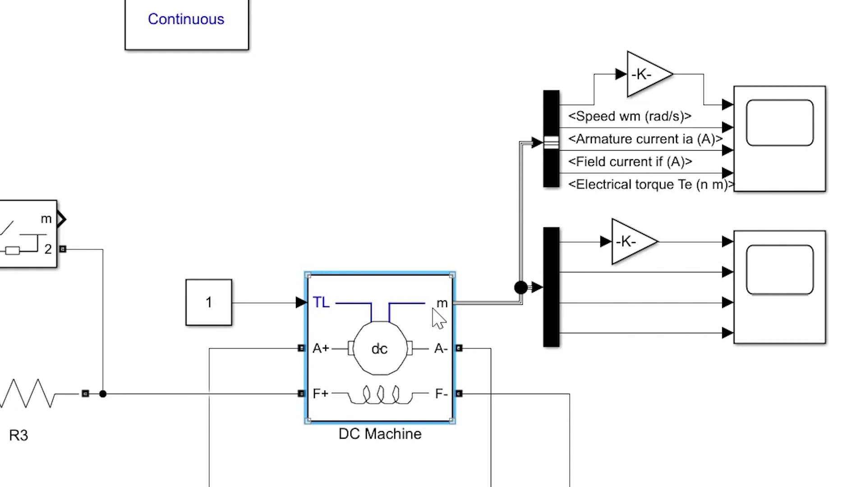
left_click(564, 273)
left_click(552, 168)
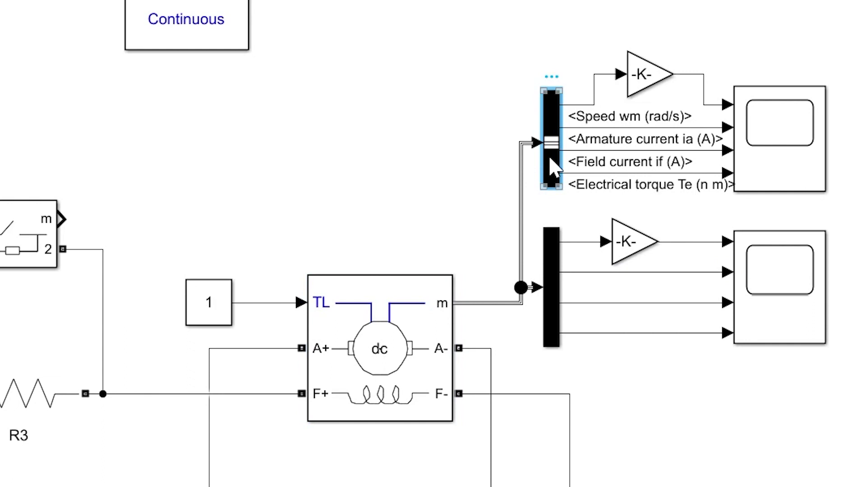
left_click(554, 296)
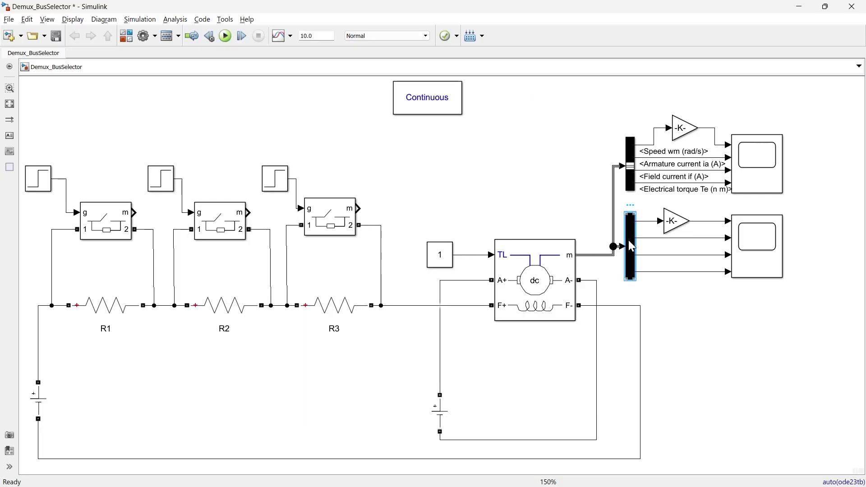
left_click(631, 180)
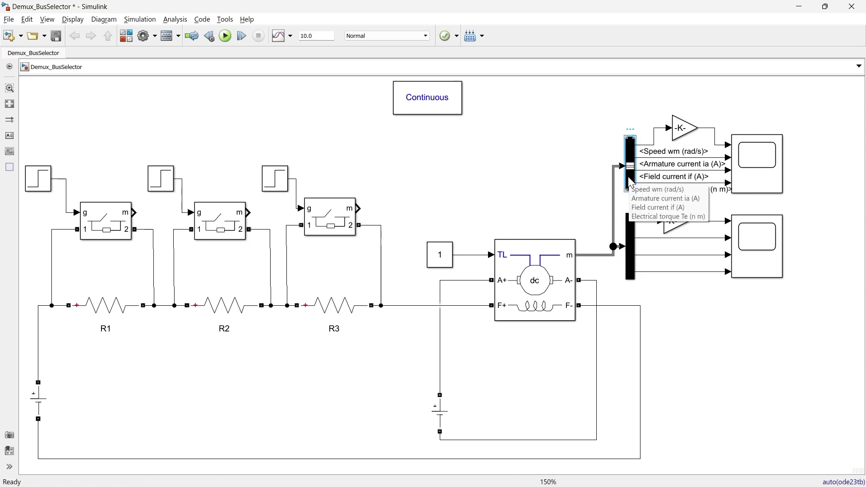
left_click(635, 271)
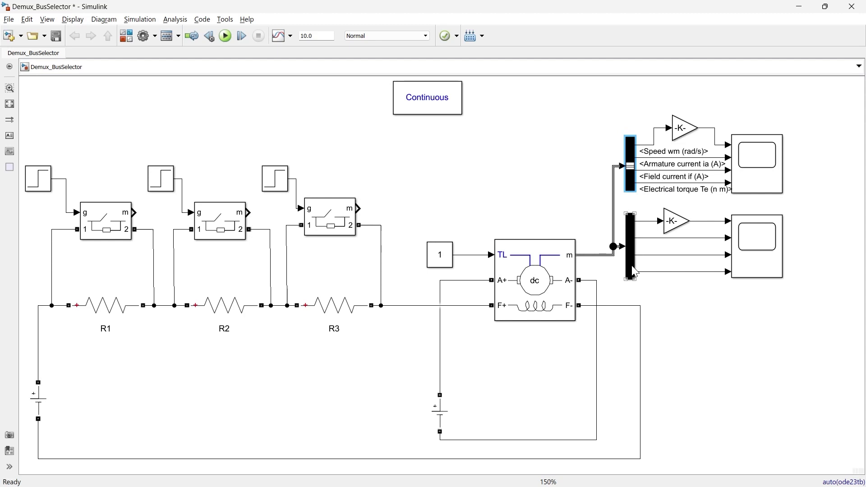
left_click(633, 267)
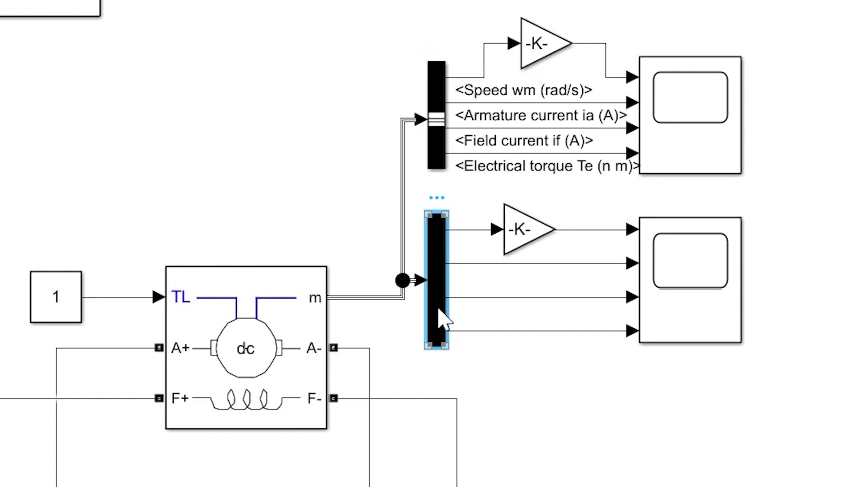
left_click(367, 298)
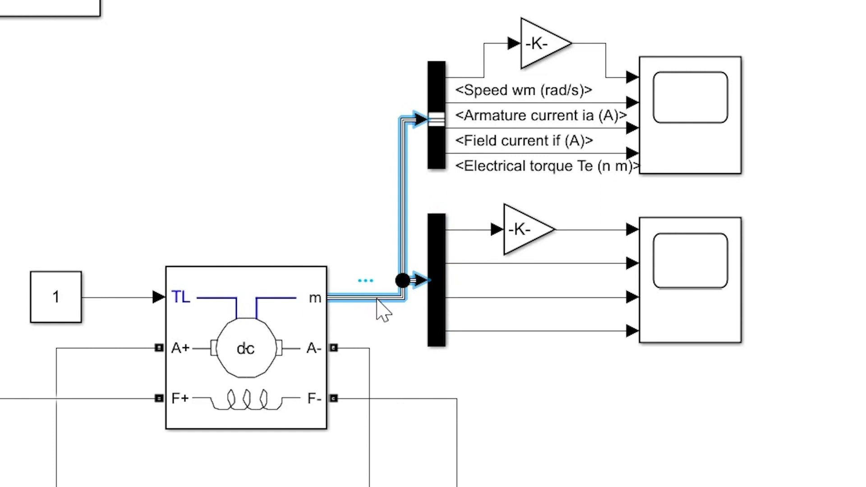
left_click(442, 135)
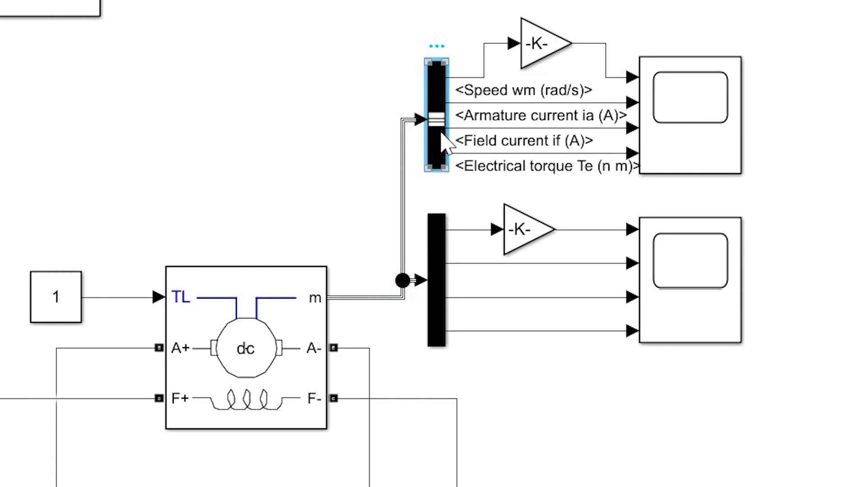
left_click(441, 310)
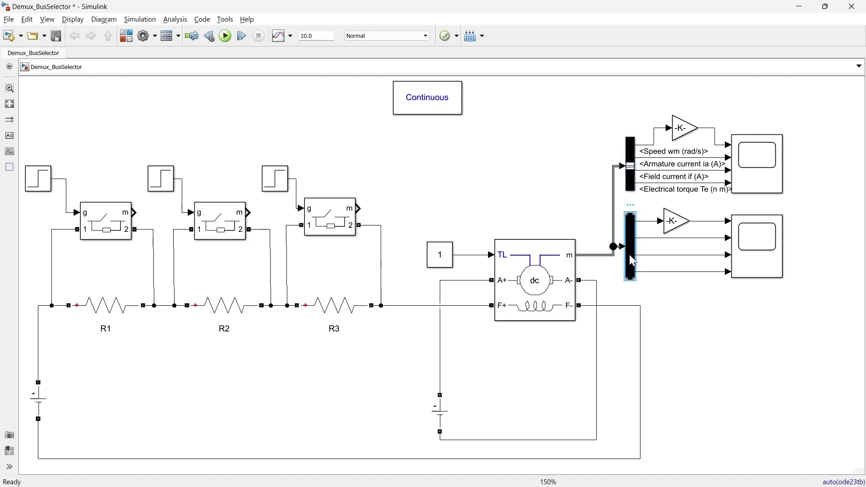
left_click(668, 304)
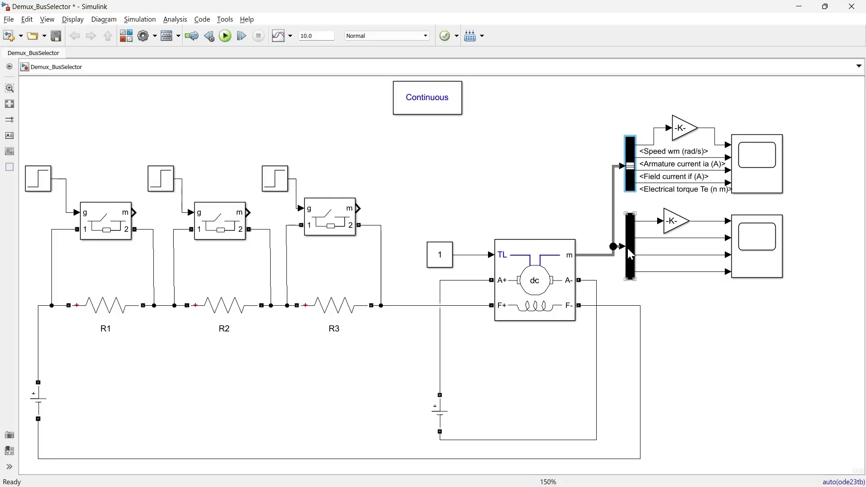
left_click(629, 249)
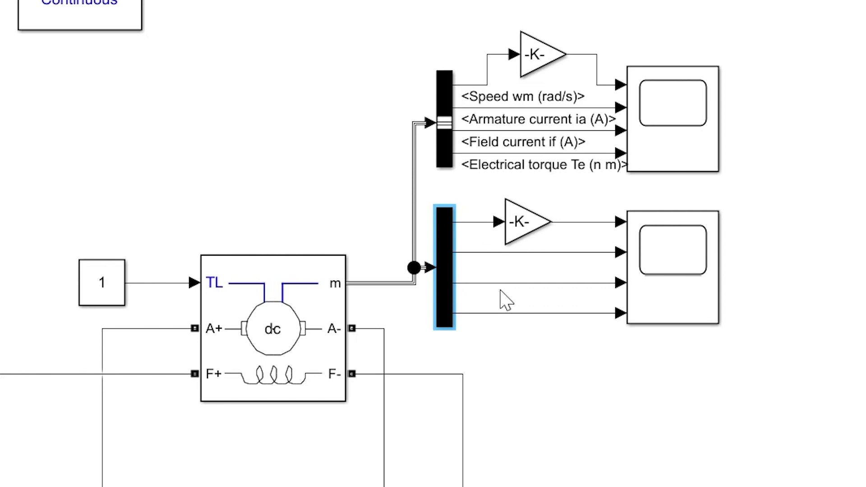
double_click(454, 259)
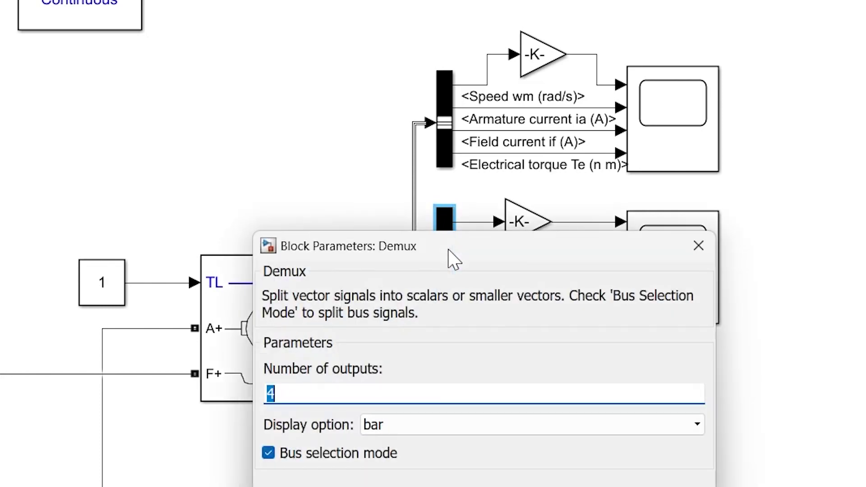
left_click_drag(448, 257, 326, 48)
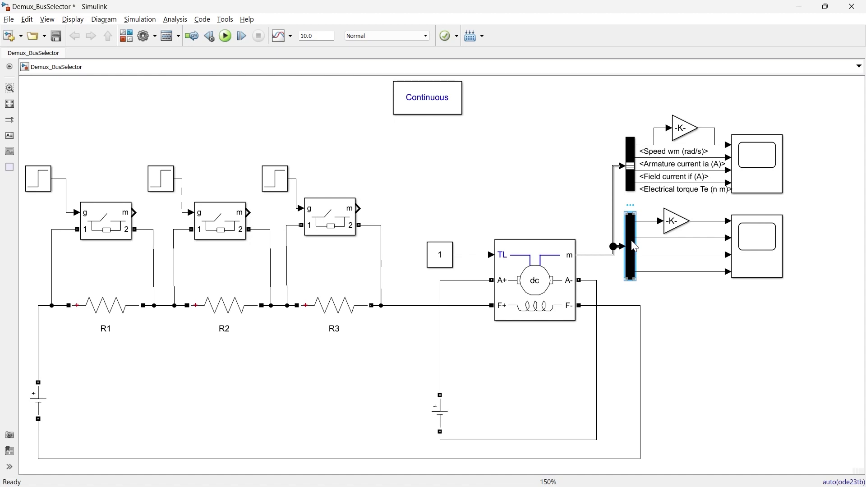
left_click(632, 166)
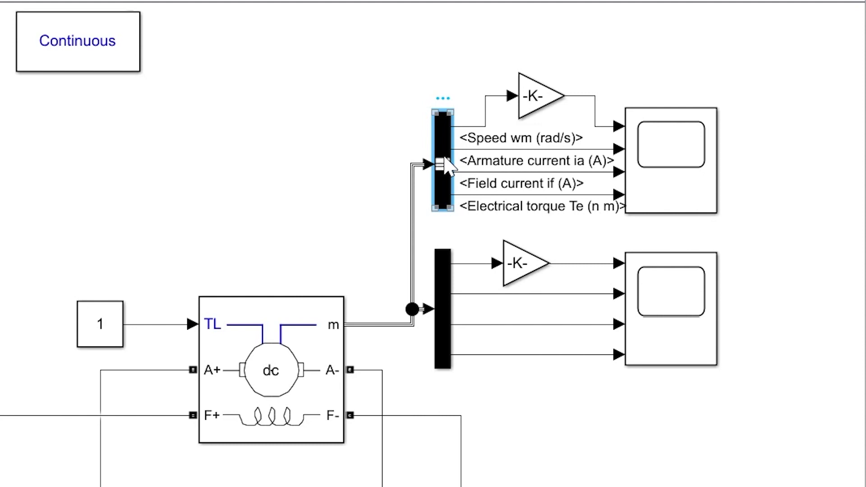
In the Bus Selector parameters, remove Speed wm, Armature current ia, Field current if and Electrical torque Te from the selected outputs.
double_click(447, 164)
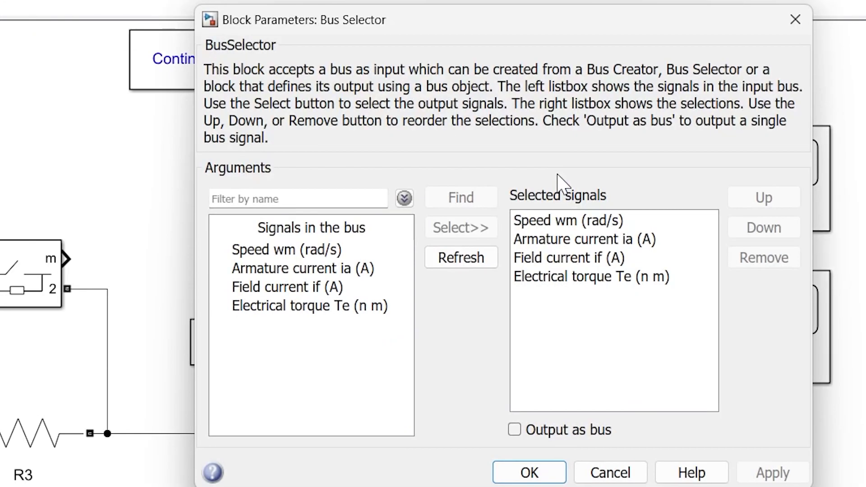
left_click(281, 250)
left_click(283, 269)
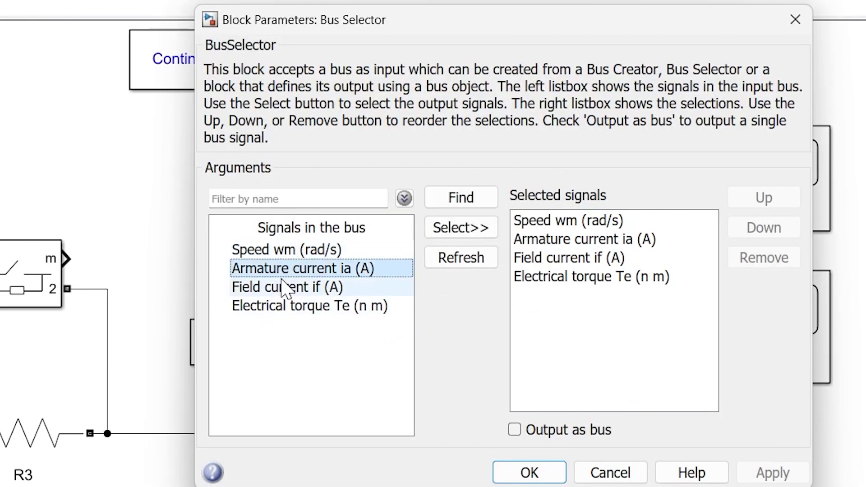
left_click(286, 287)
left_click(285, 308)
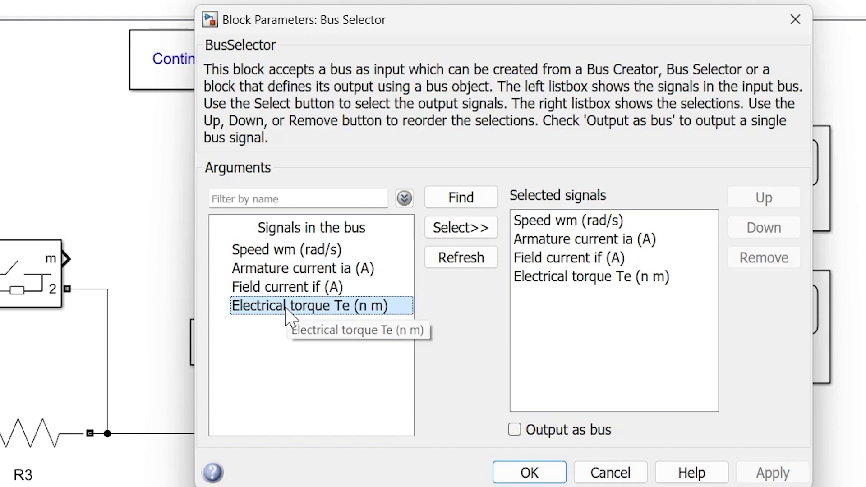
left_click(587, 293)
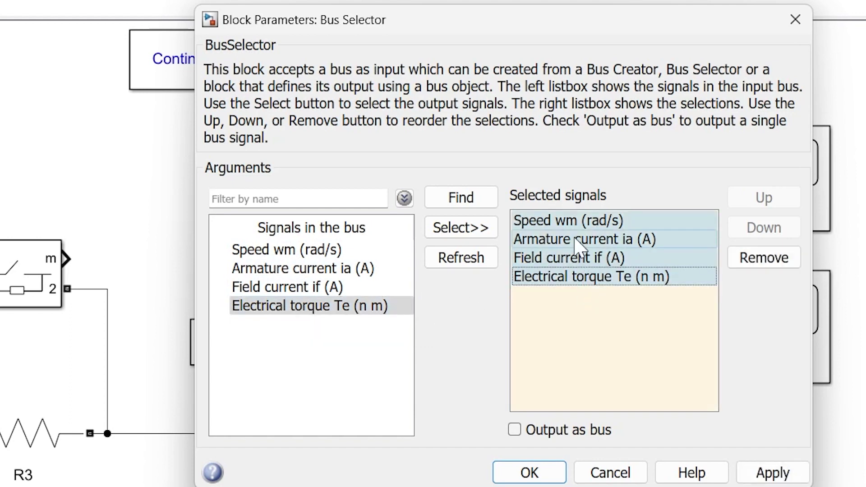
left_click(762, 259)
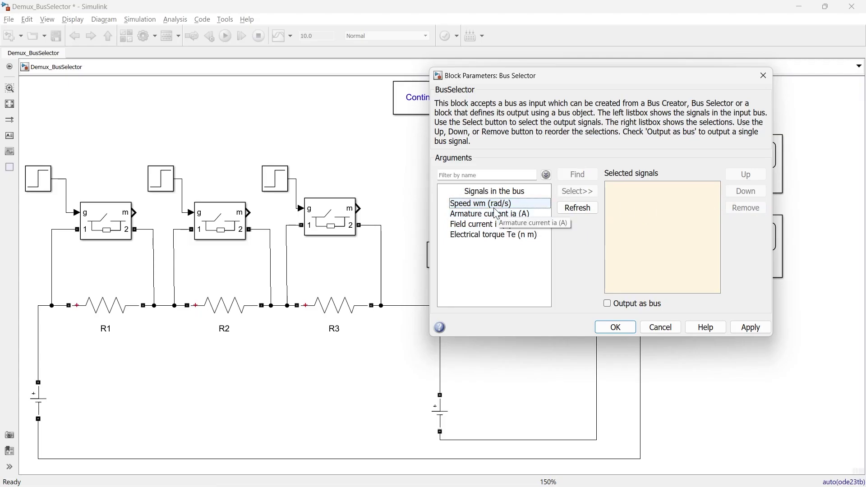
Add Speed wm, Armature current ia, Field current if and Electrical torque Te as Bus Selector outputs.
left_click(494, 204)
left_click(578, 191)
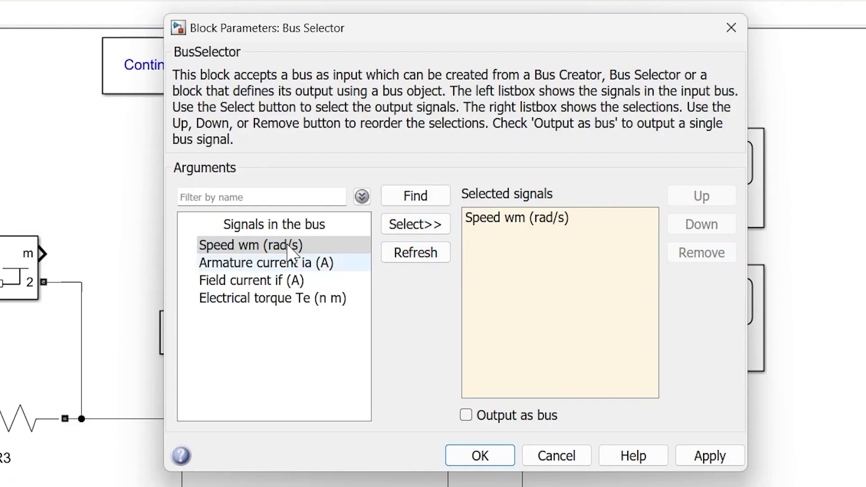
left_click(292, 264)
left_click(385, 231)
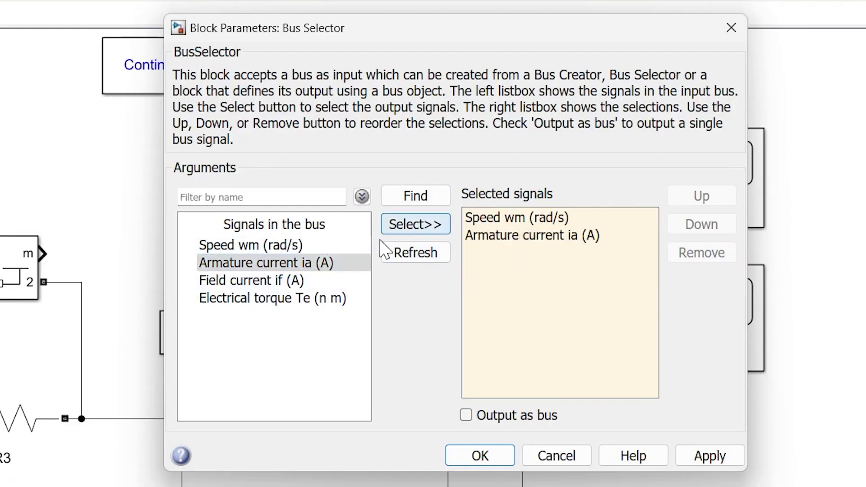
left_click(230, 281)
left_click(388, 231)
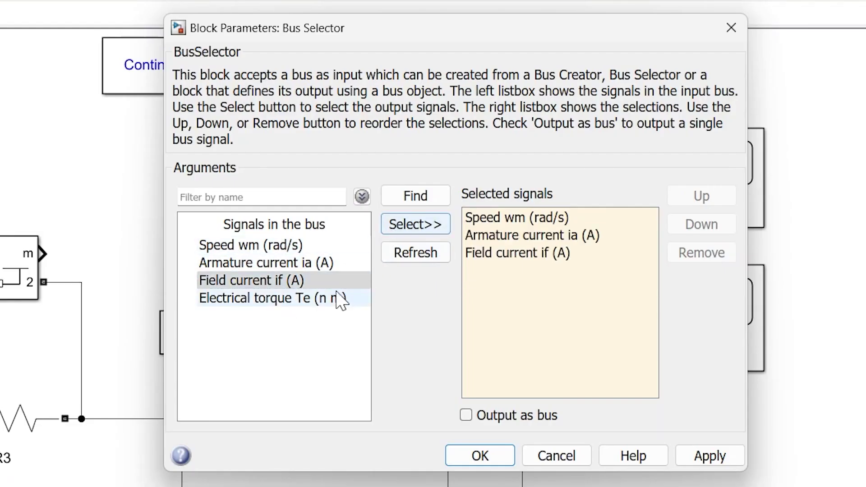
left_click(316, 300)
left_click(403, 231)
Move Electrical torque Te up the output list, then back down to last place.
left_click(515, 272)
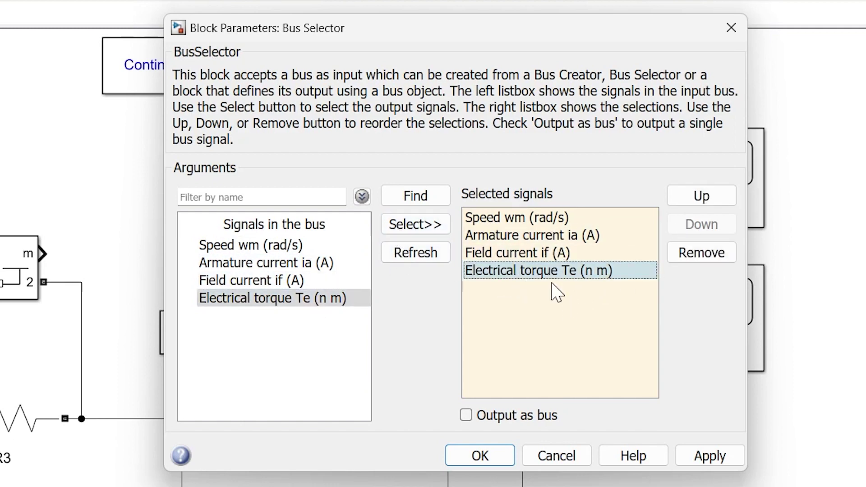
left_click(695, 199)
left_click(696, 200)
left_click(698, 226)
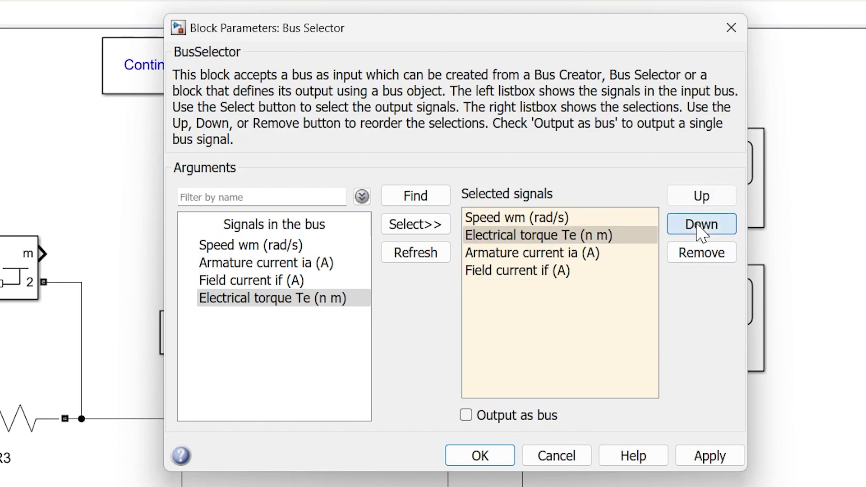
left_click(700, 228)
left_click(701, 228)
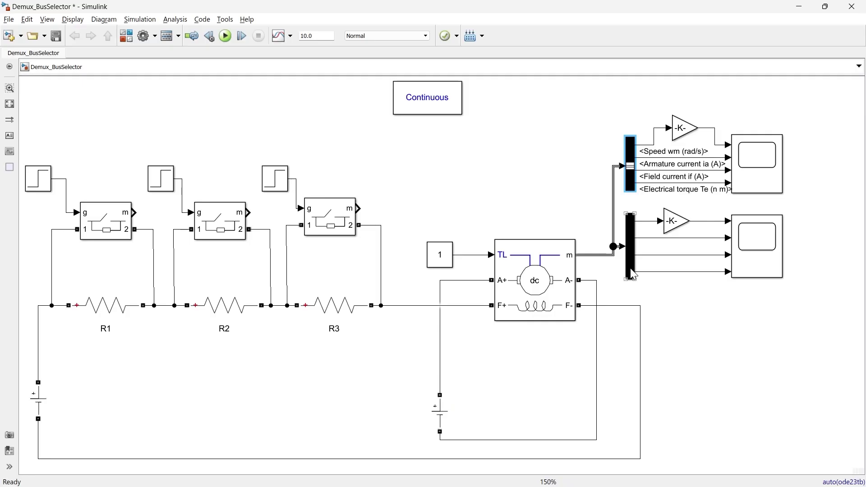
Confirm the four Bus Selector outputs with OK, then select the Bus Selector and Demux blocks.
left_click(631, 268)
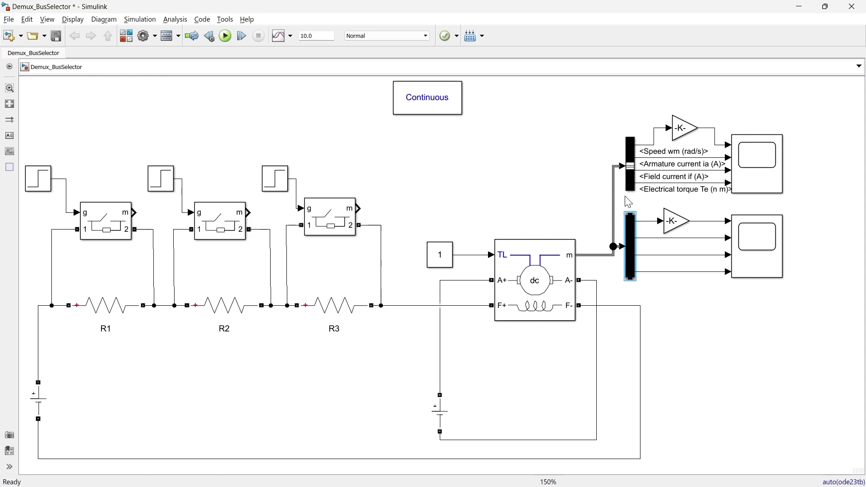
left_click(629, 170)
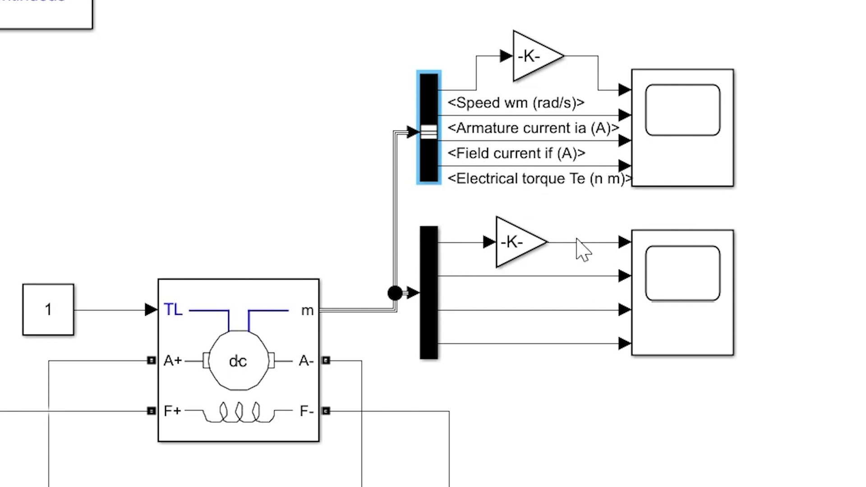
left_click(428, 277)
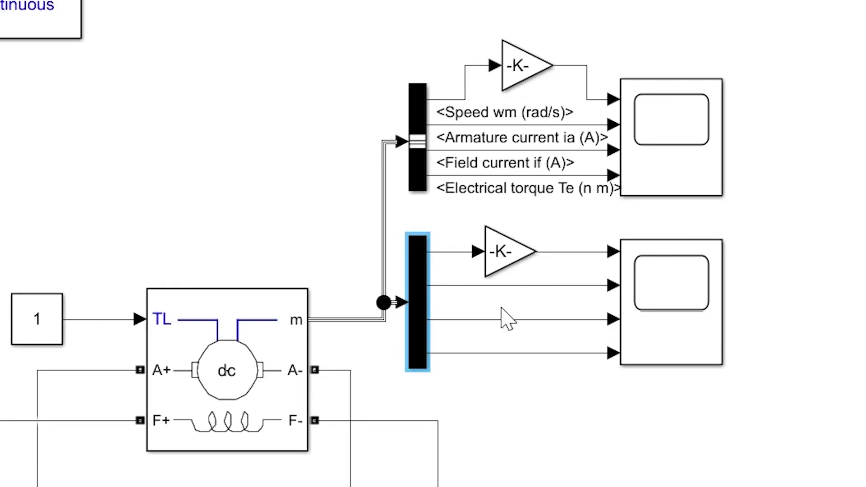
left_click(497, 289)
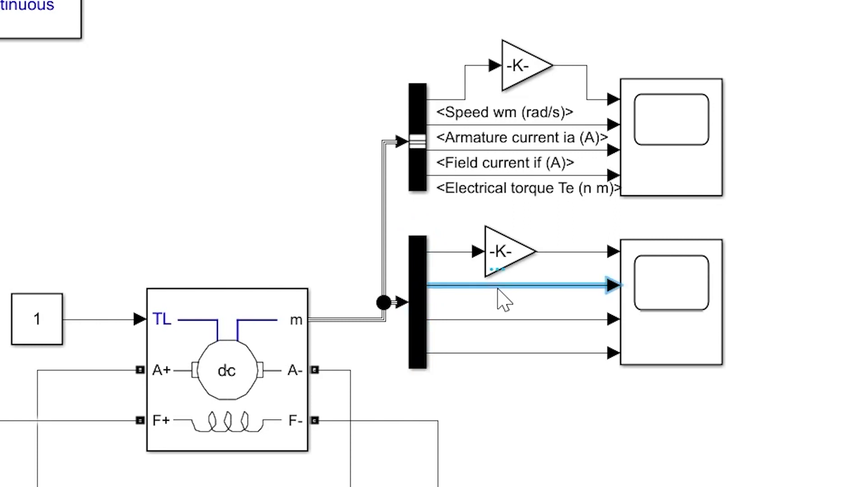
right_click(498, 290)
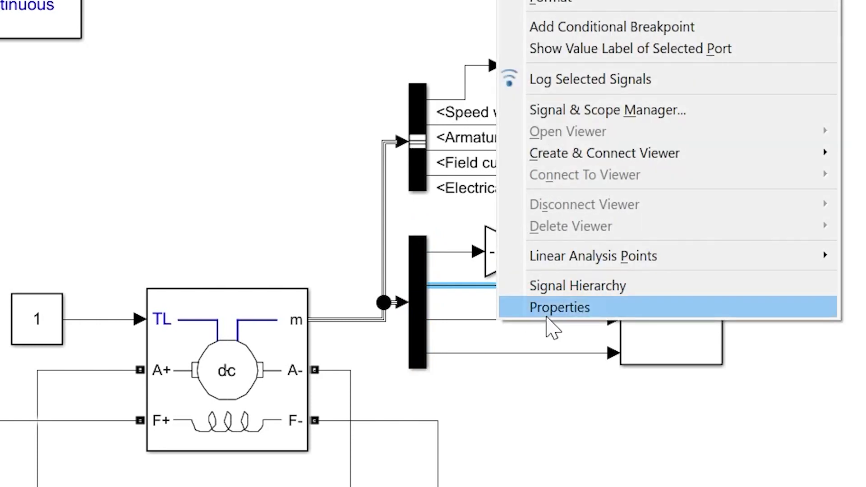
left_click(553, 306)
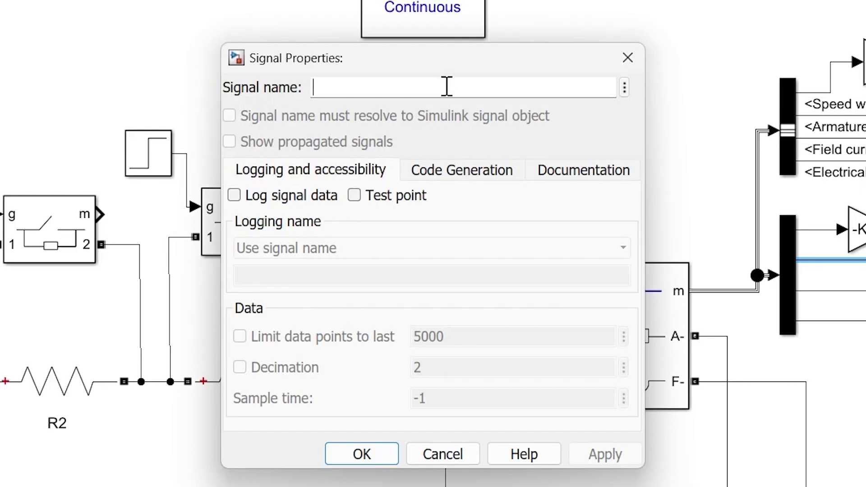
key("Escape")
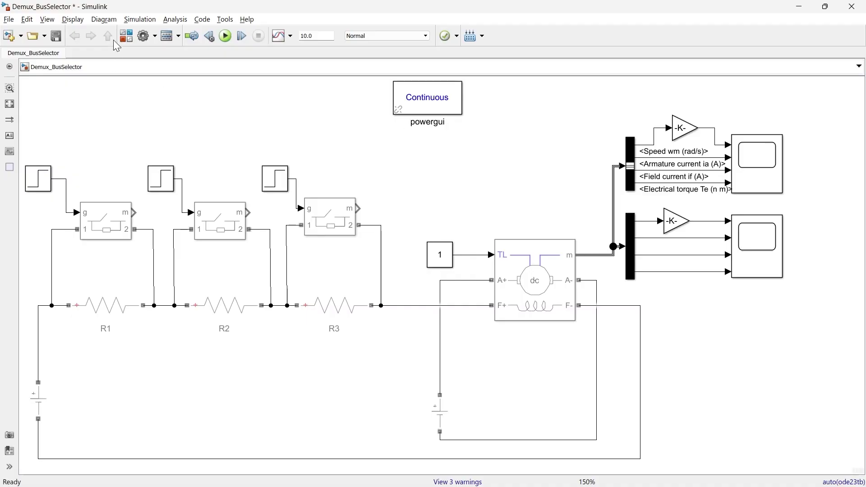
Run the simulation, view the Scope and Scope1 traces, then select the Demux and Bus Selector.
left_click(225, 37)
double_click(762, 251)
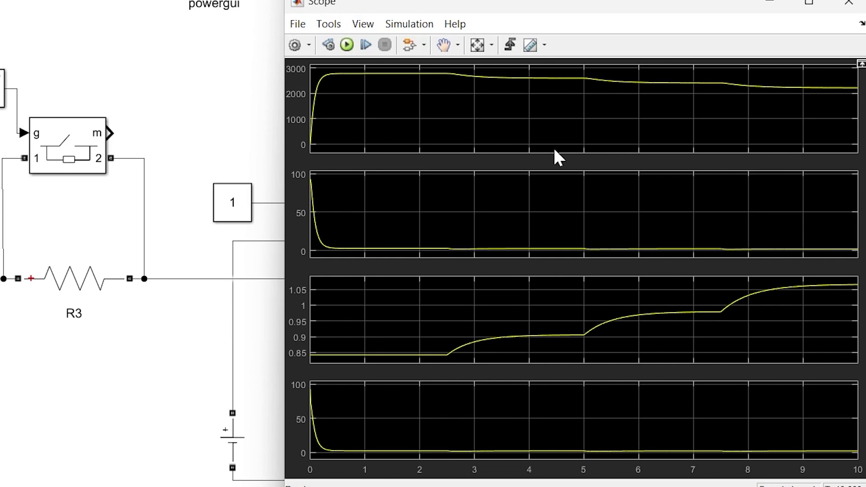
left_click(849, 3)
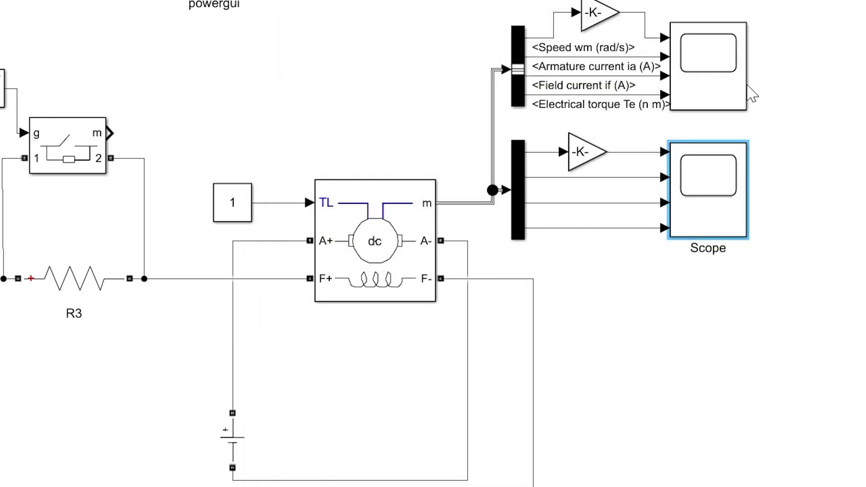
double_click(745, 88)
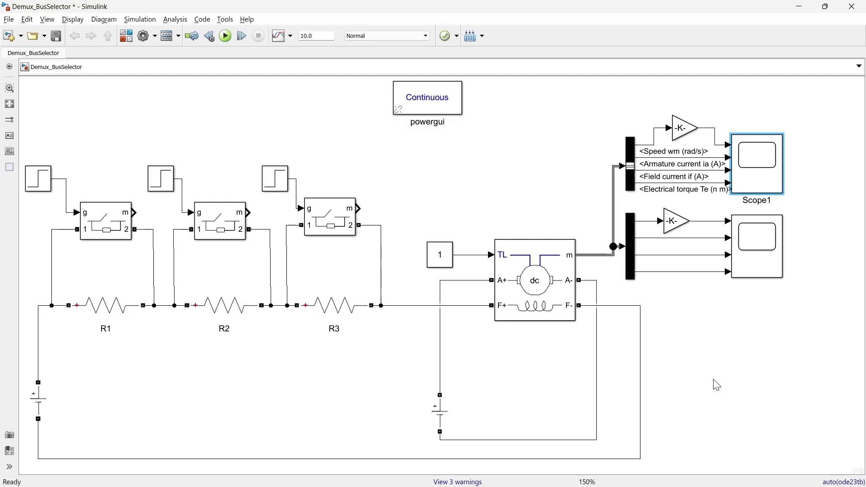
left_click(629, 239)
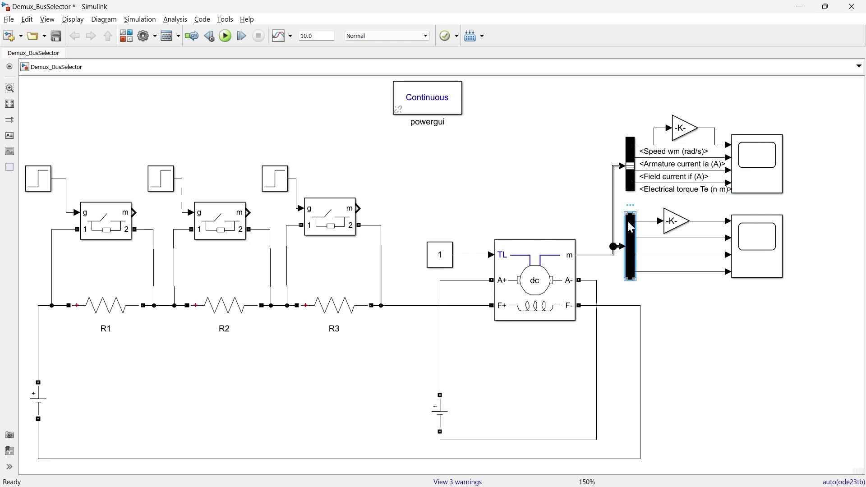
left_click(632, 183)
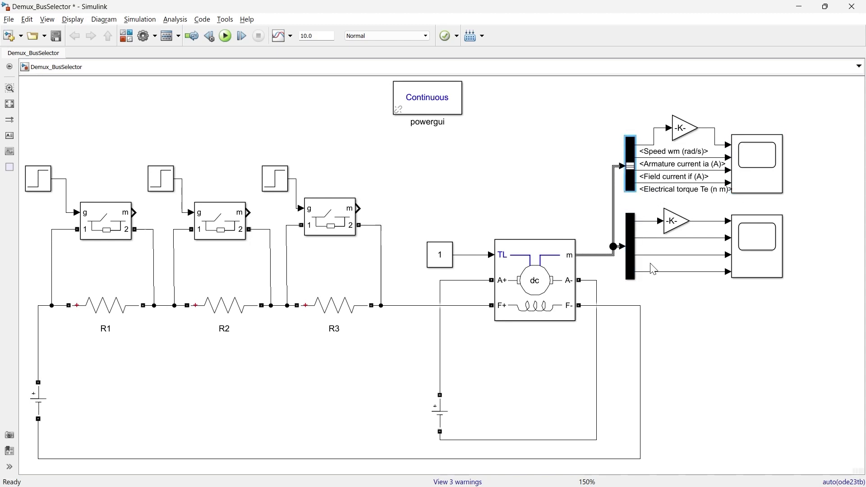